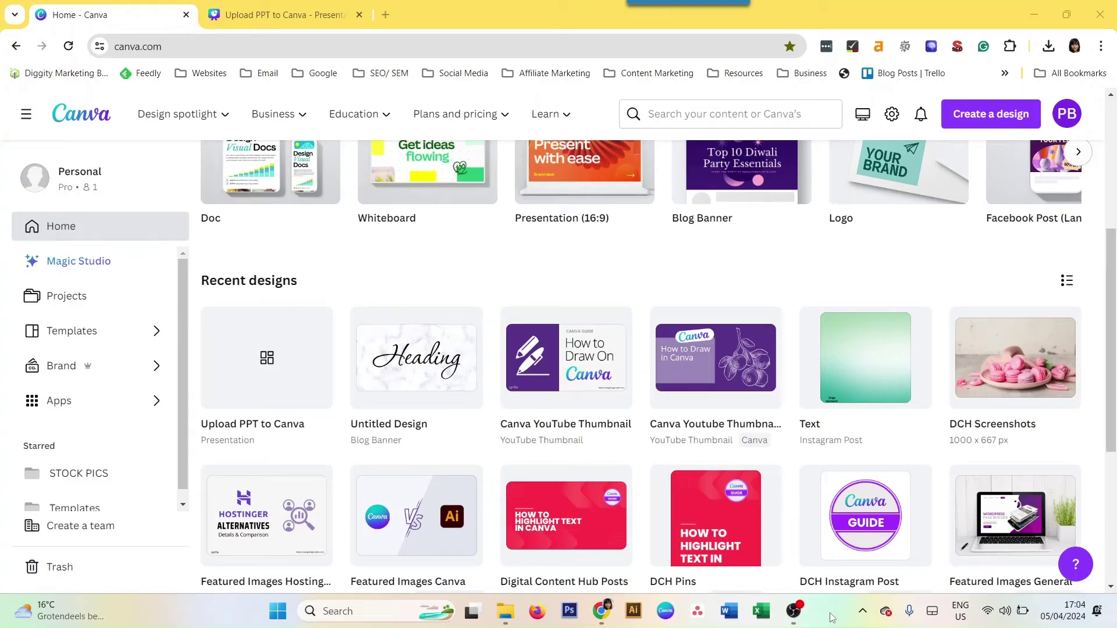
Bring the Canva home page back to the top of the page
left_click(1112, 154)
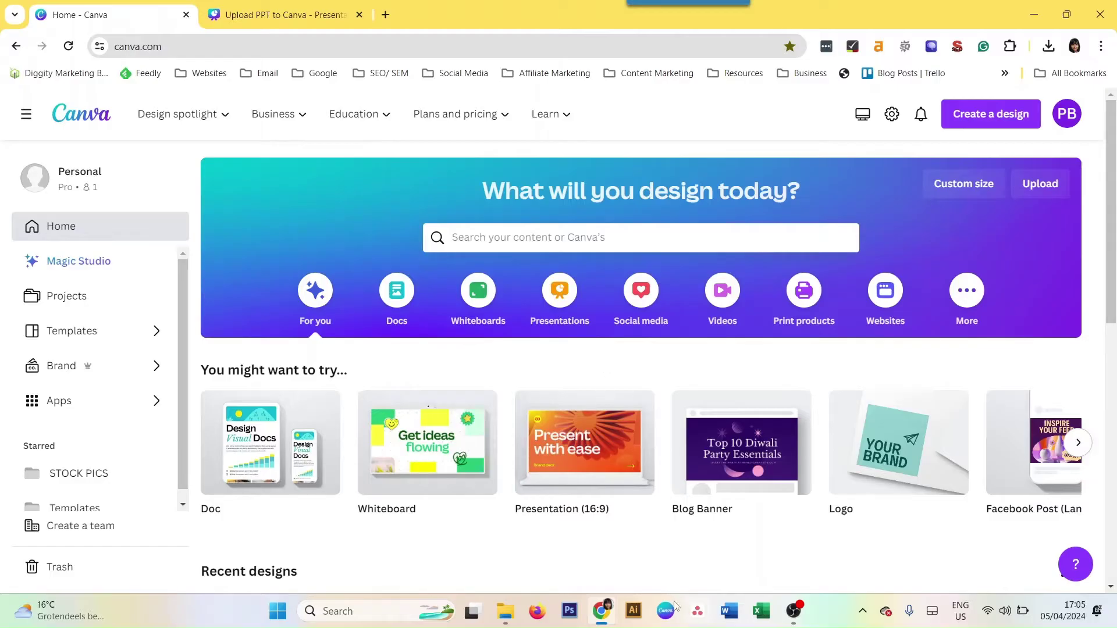
Drag Sample PPT.pptx from the Desktop folder onto the Canva home page to upload it
left_click(505, 610)
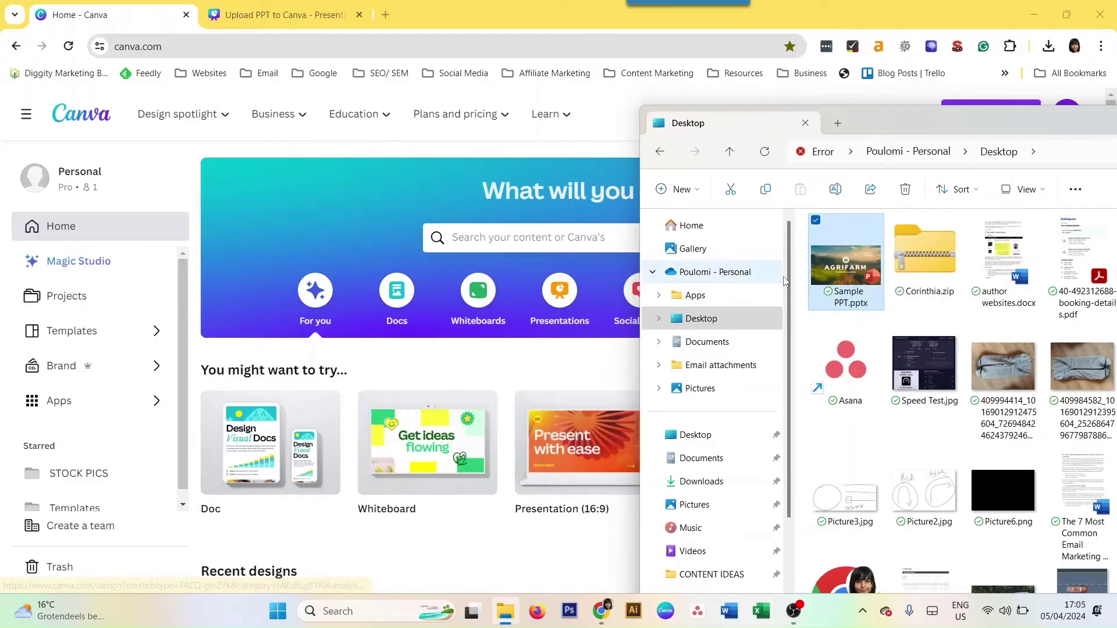
left_click_drag(850, 262, 354, 286)
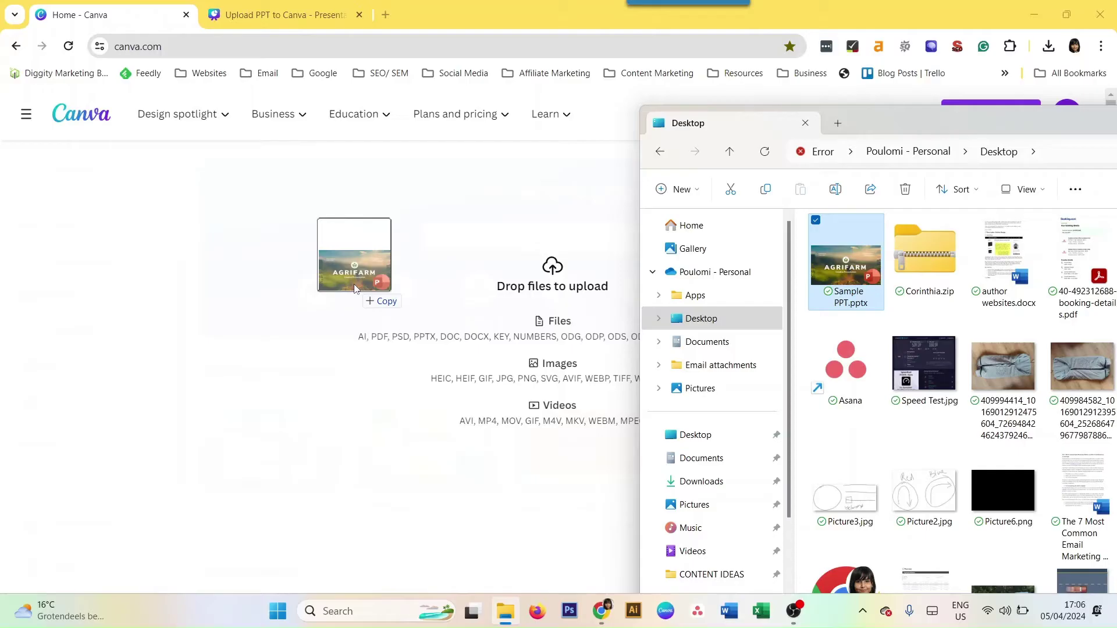
left_click_drag(354, 285, 355, 268)
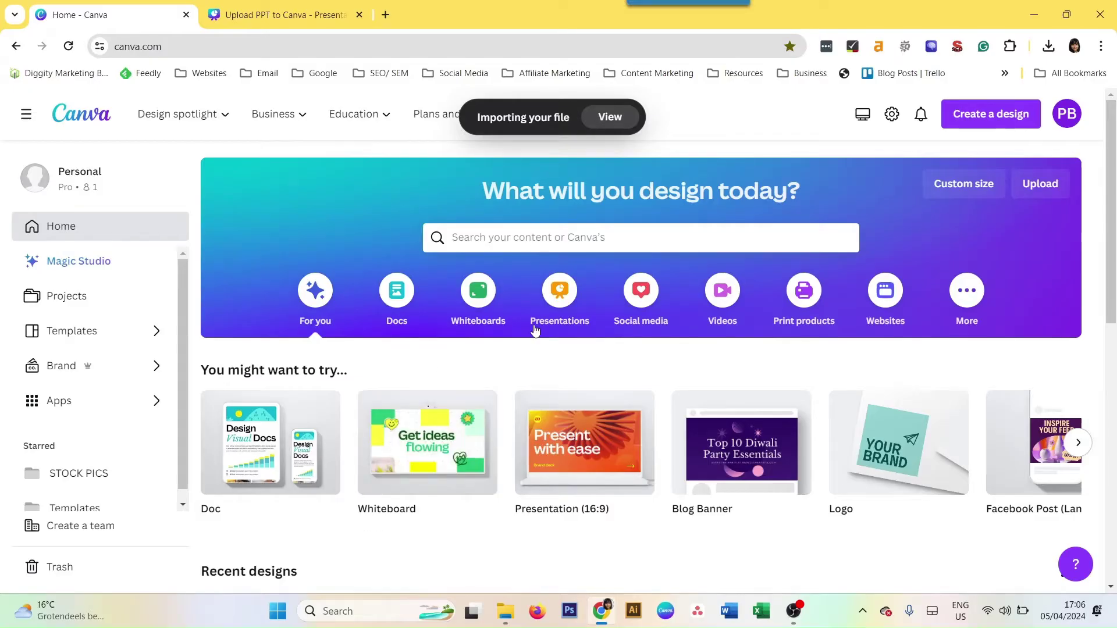
Scroll to Recent designs while Sample PPT.pptx finishes importing as a 15-page design
scroll(466, 460, "down", 1)
scroll(467, 460, "down", 2)
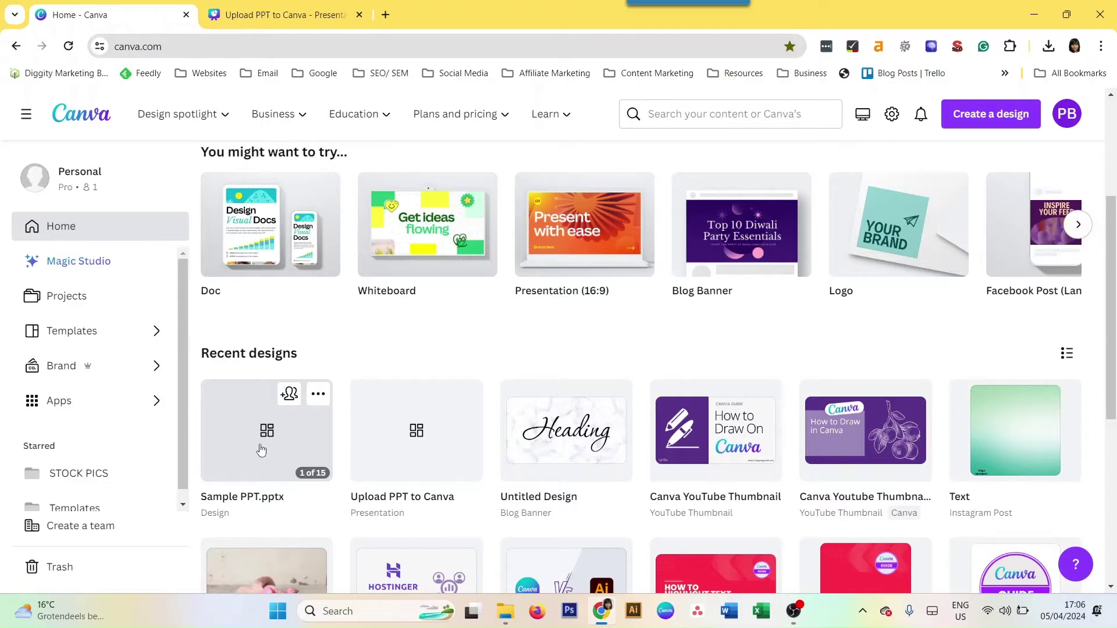
Review the Projects page's Folders, Designs and Images, finding Sample PPT.pptx with its AGRIFARM cover
left_click(110, 309)
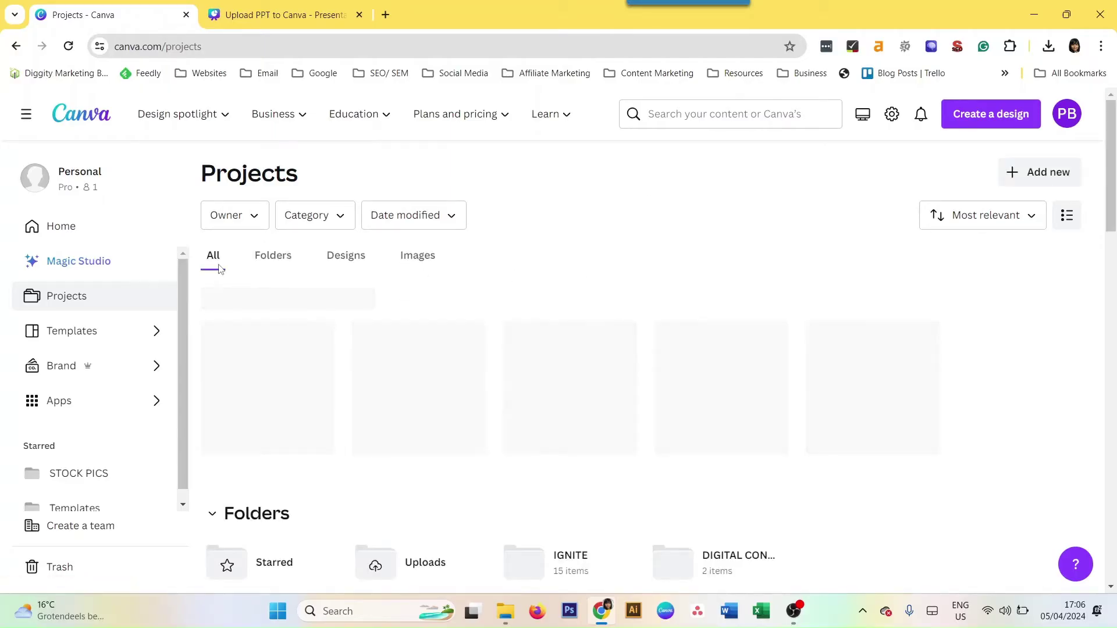
scroll(277, 464, "down", 2)
scroll(279, 465, "down", 3)
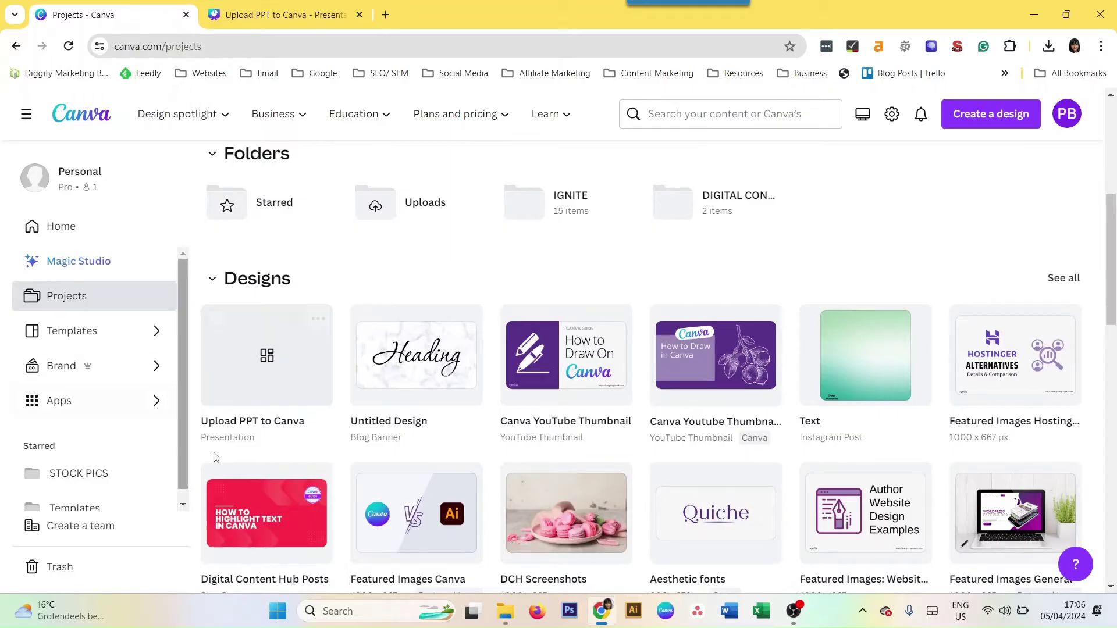
scroll(268, 344, "down", 5)
scroll(268, 344, "down", 8)
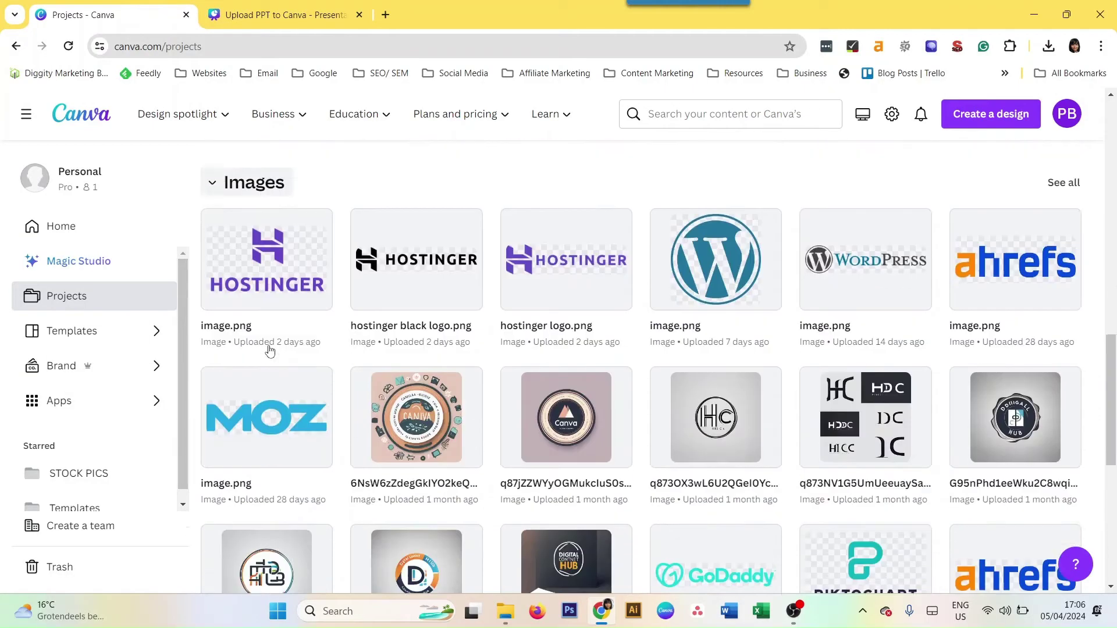
scroll(271, 346, "up", 8)
scroll(280, 339, "up", 10)
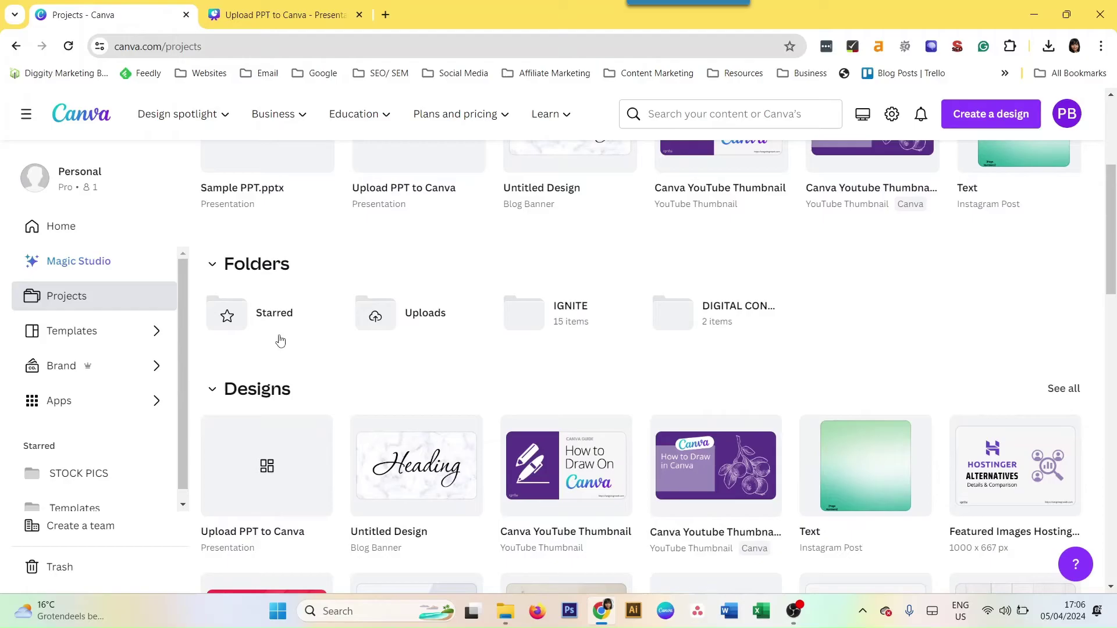
mouse_move(252, 383)
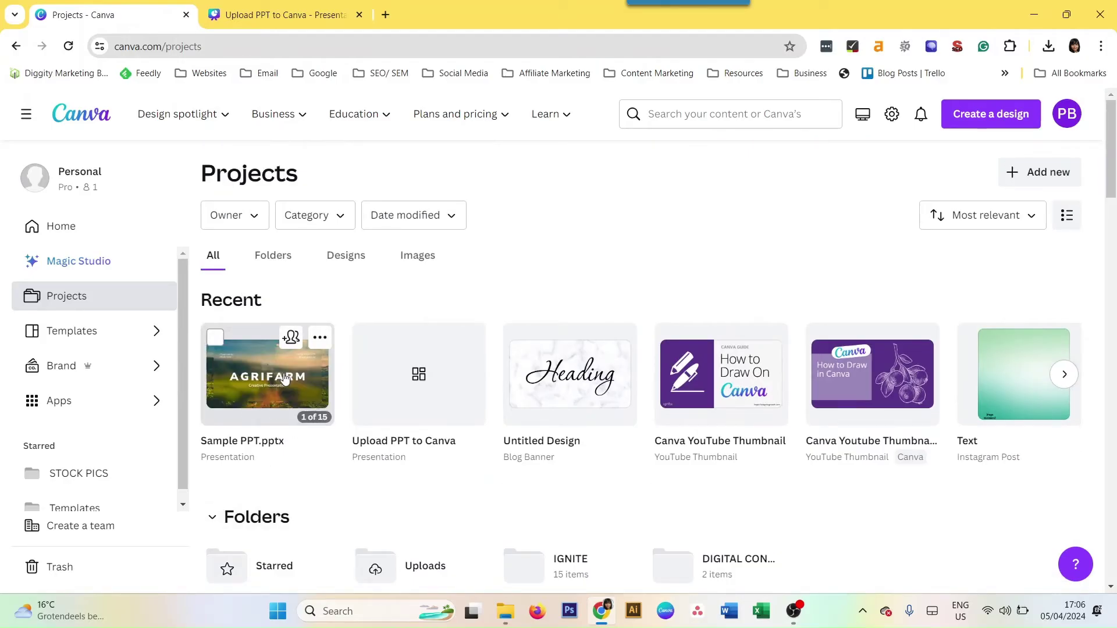
Filter Projects to Designs, check the Upload PPT to Canva tab, then show All projects
left_click(339, 260)
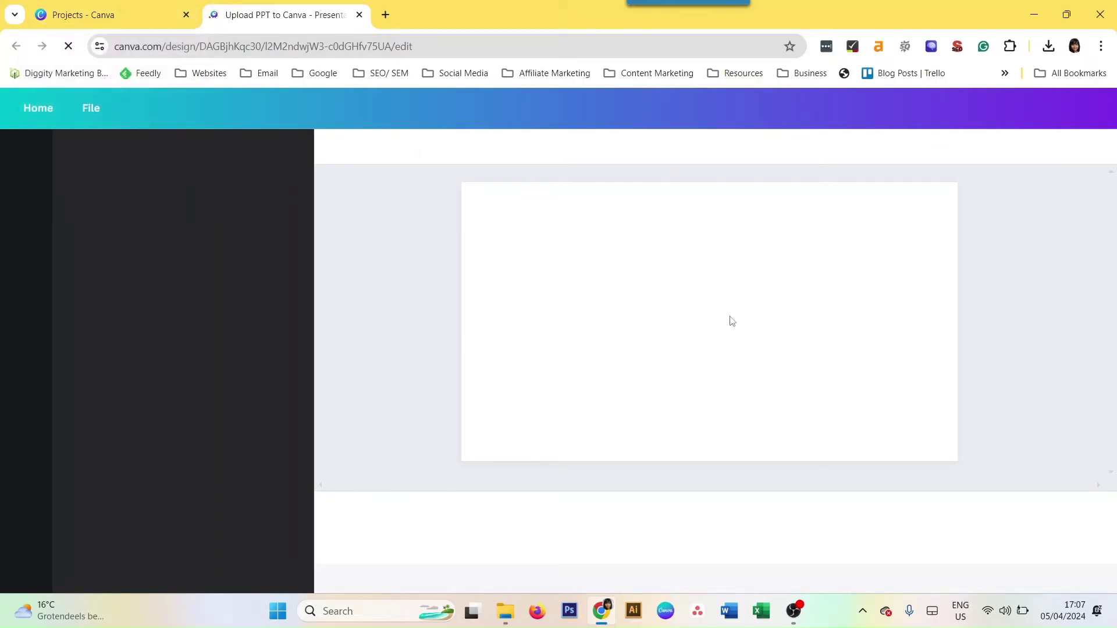
left_click(94, 15)
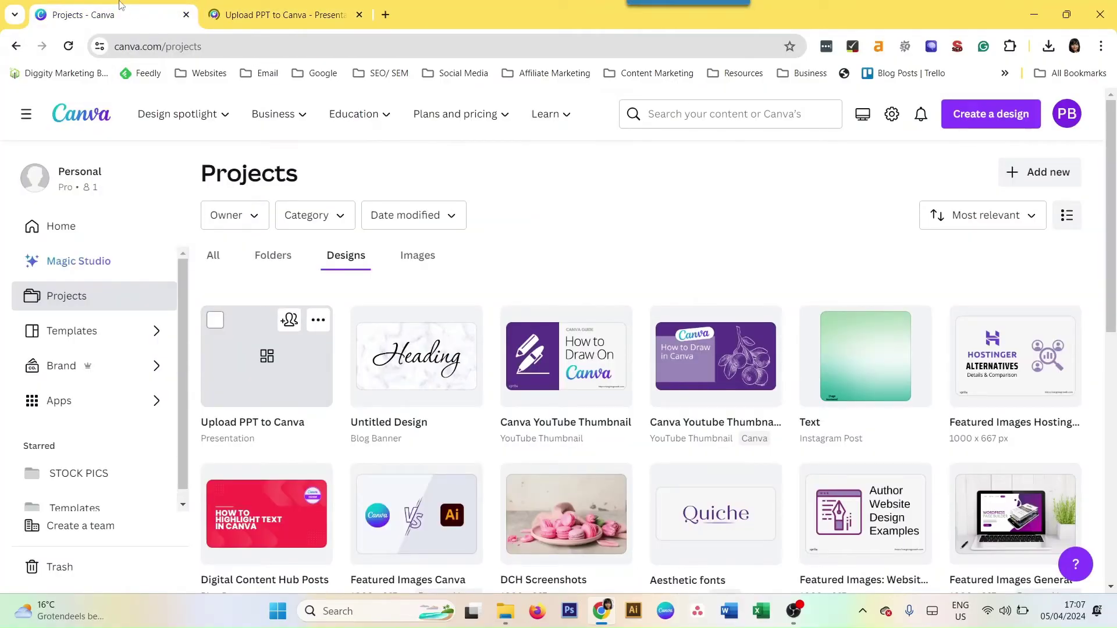
left_click(272, 14)
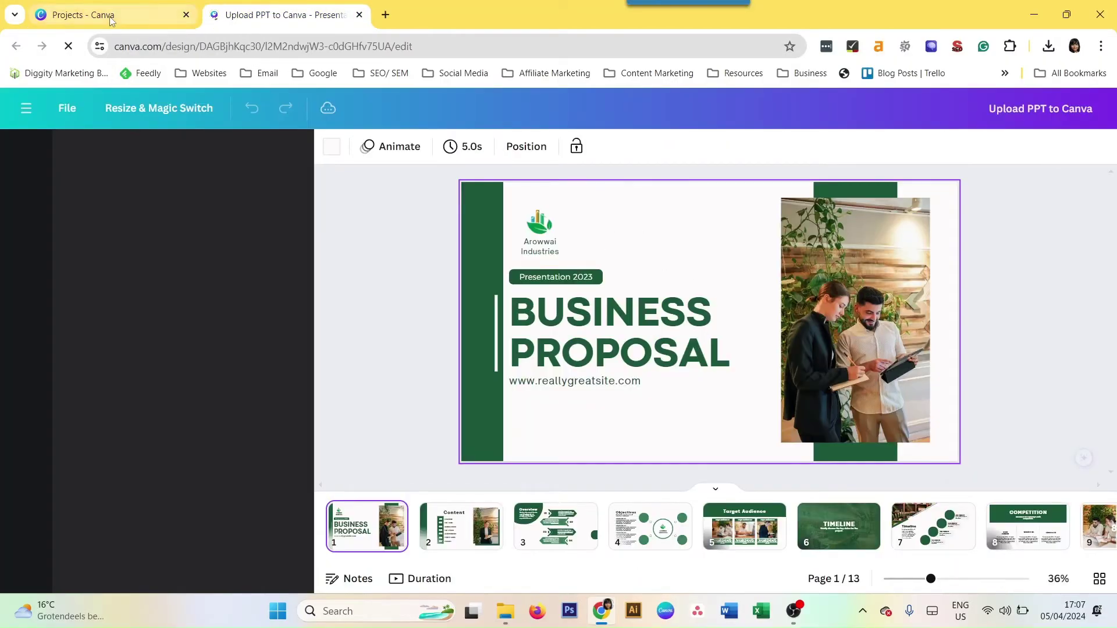
left_click(119, 23)
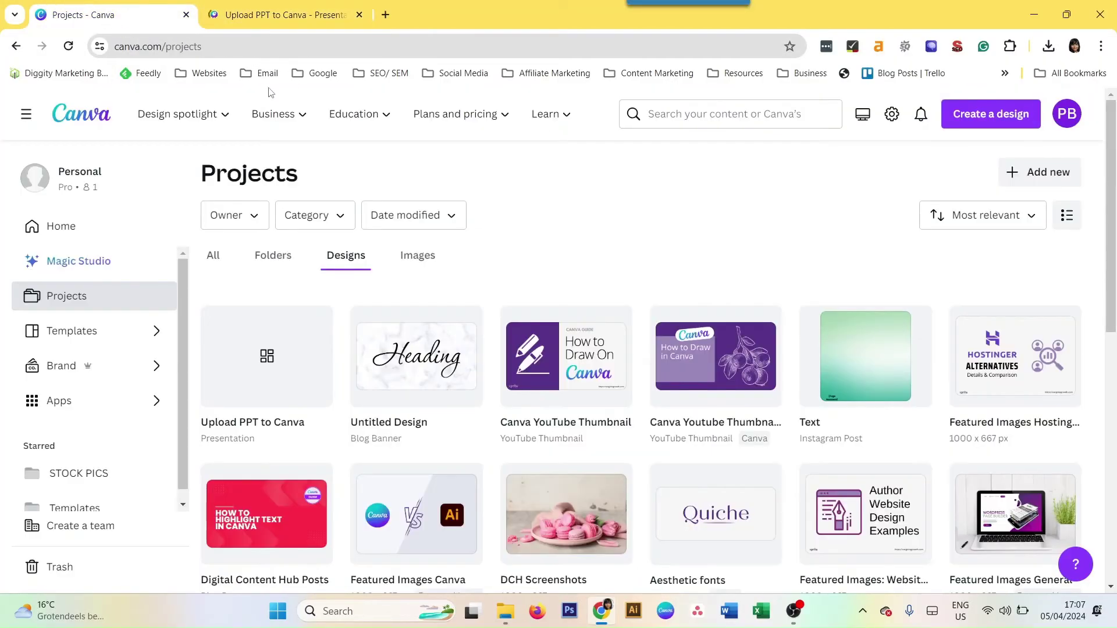
left_click(213, 259)
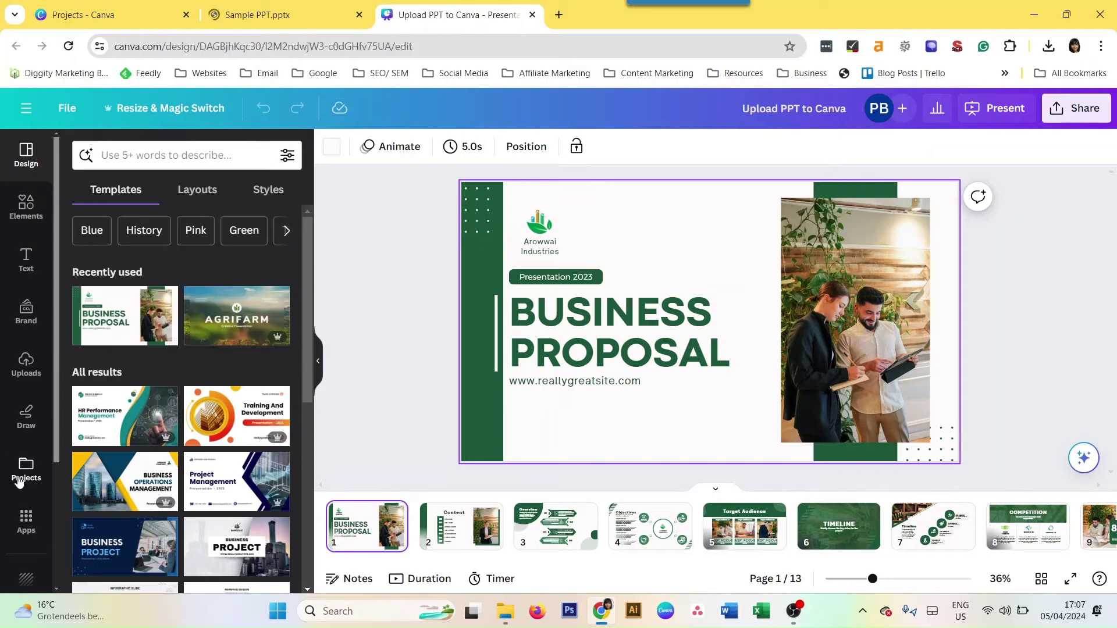
Add the Our Feature slide from Sample PPT.pptx to page 1, then view the Sample PPT.pptx tab
left_click(19, 478)
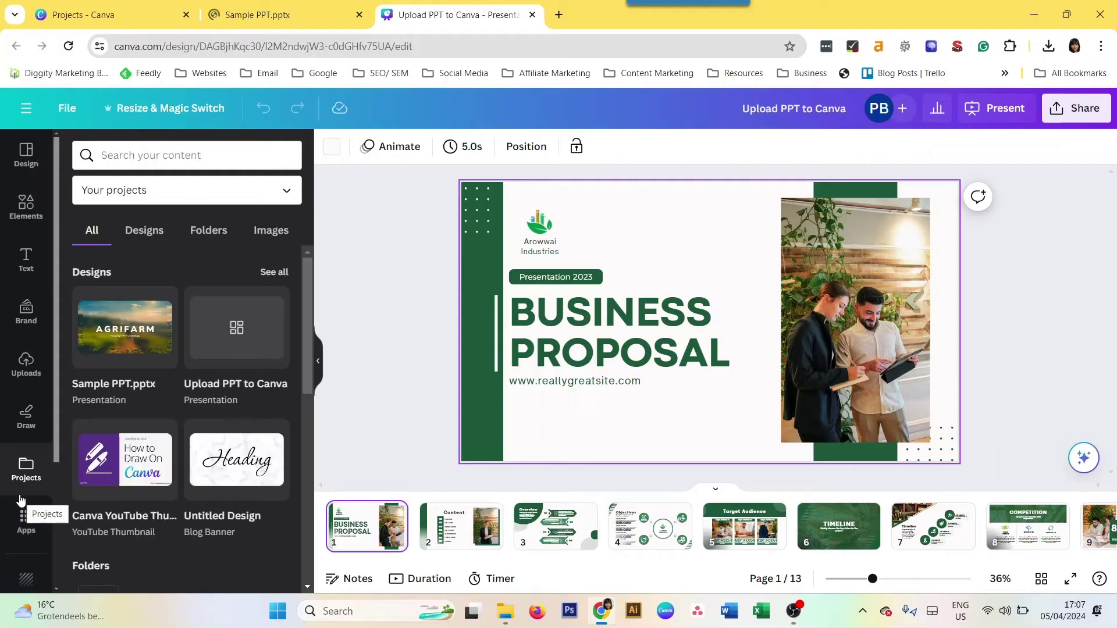
mouse_move(164, 306)
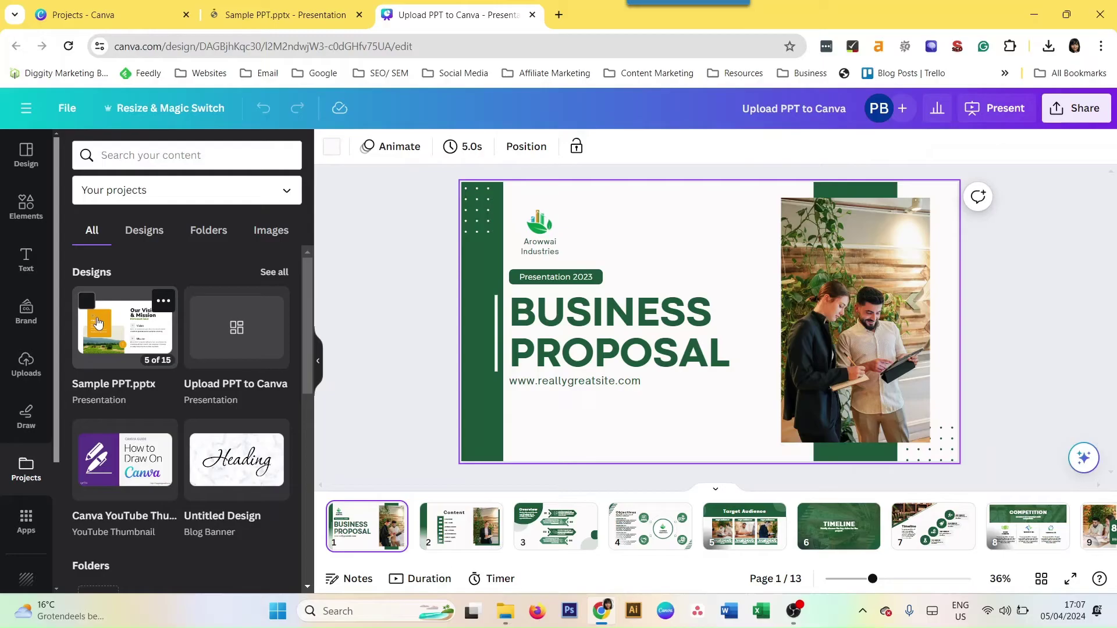
left_click(111, 348)
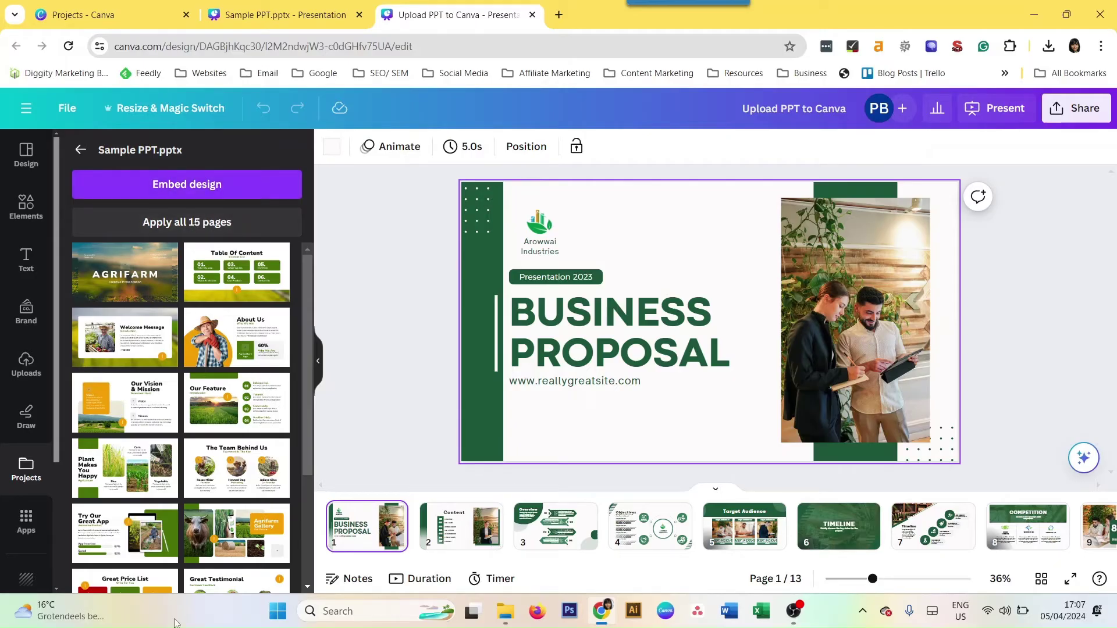
left_click(245, 398)
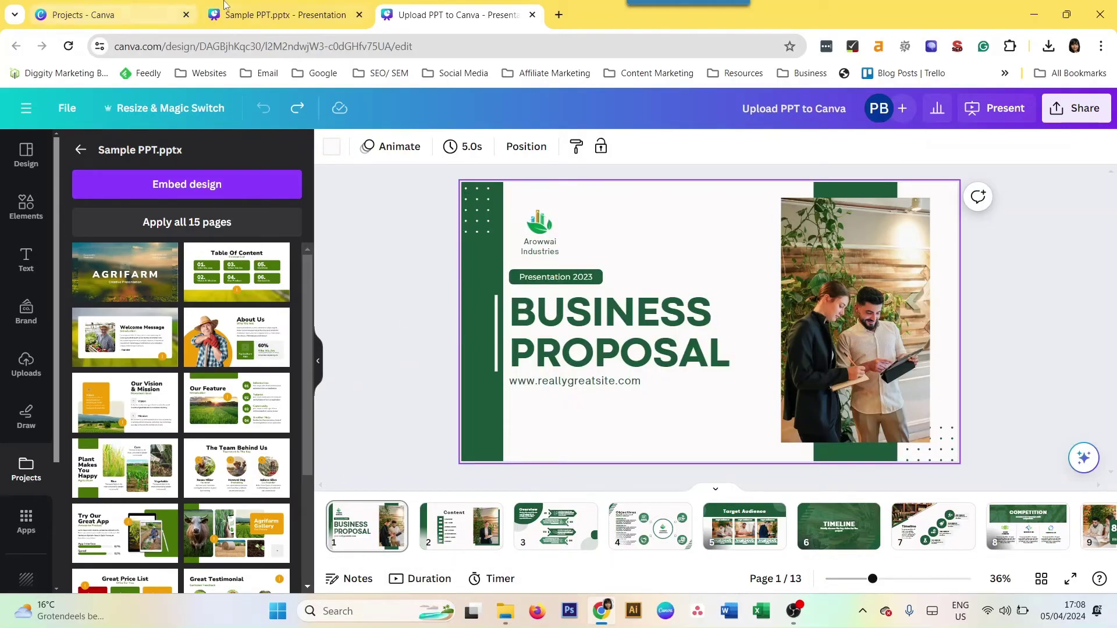
left_click(329, 6)
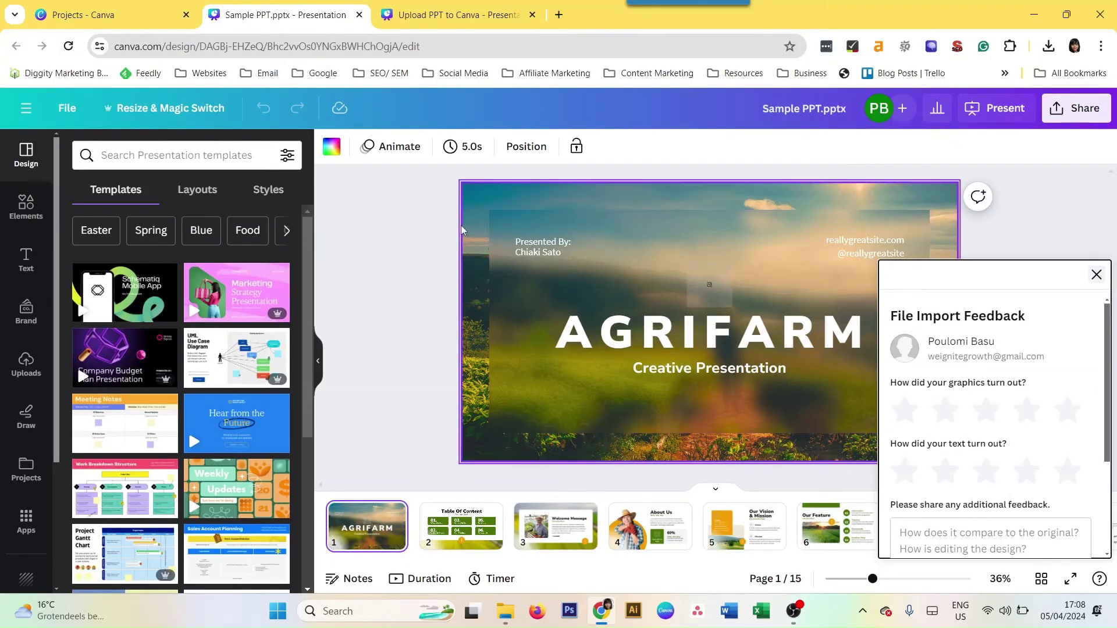
Close the File Import Feedback form and return to the Canva home page via Projects
left_click(111, 15)
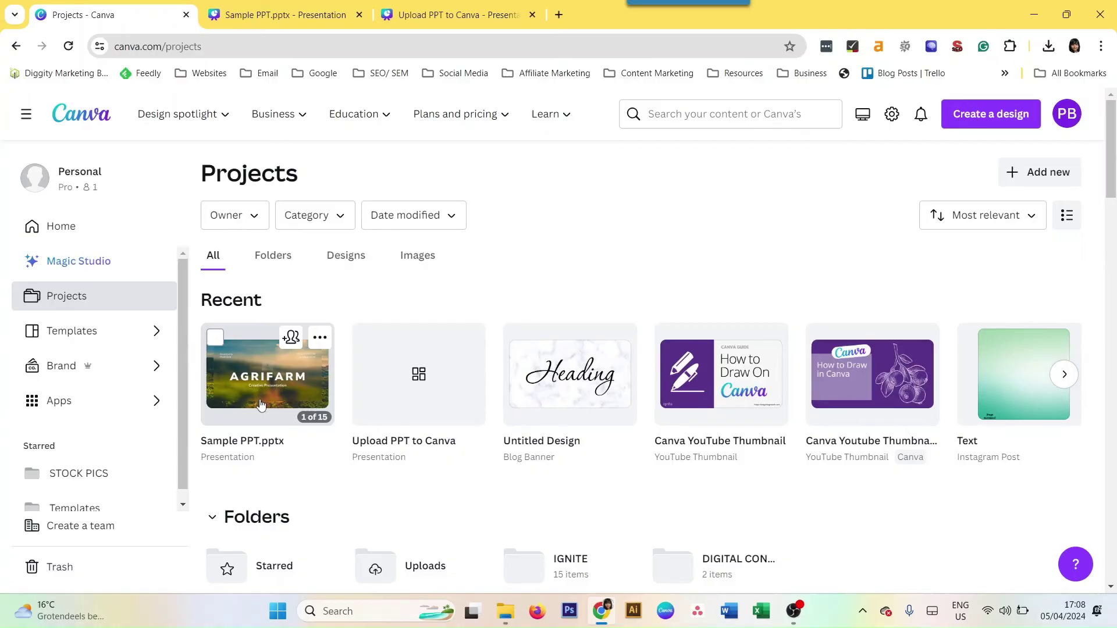
left_click(262, 15)
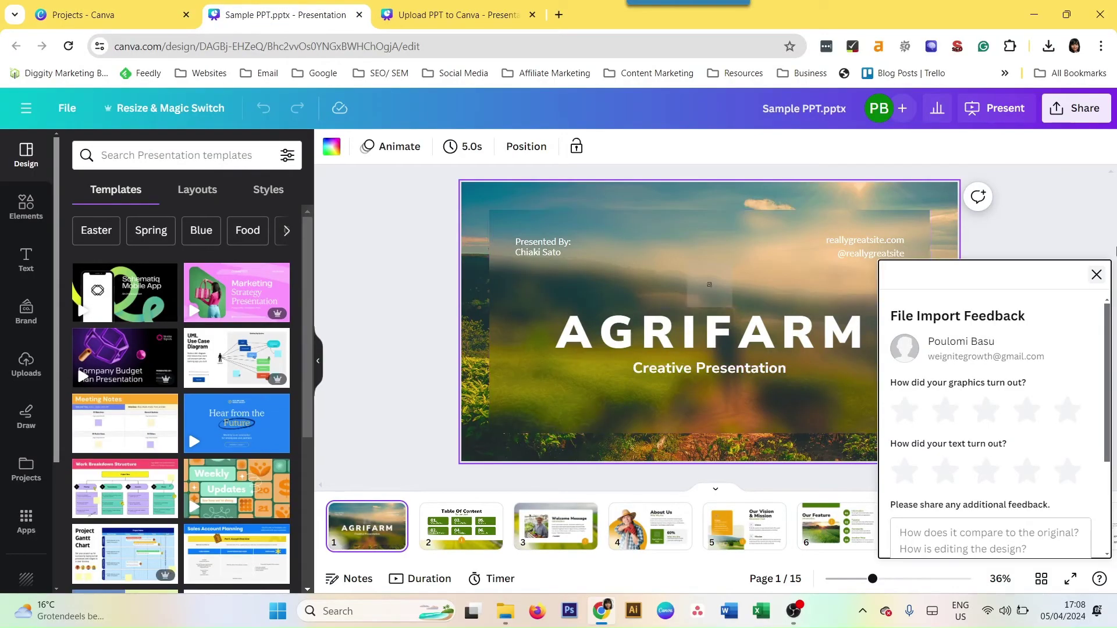
left_click(1096, 274)
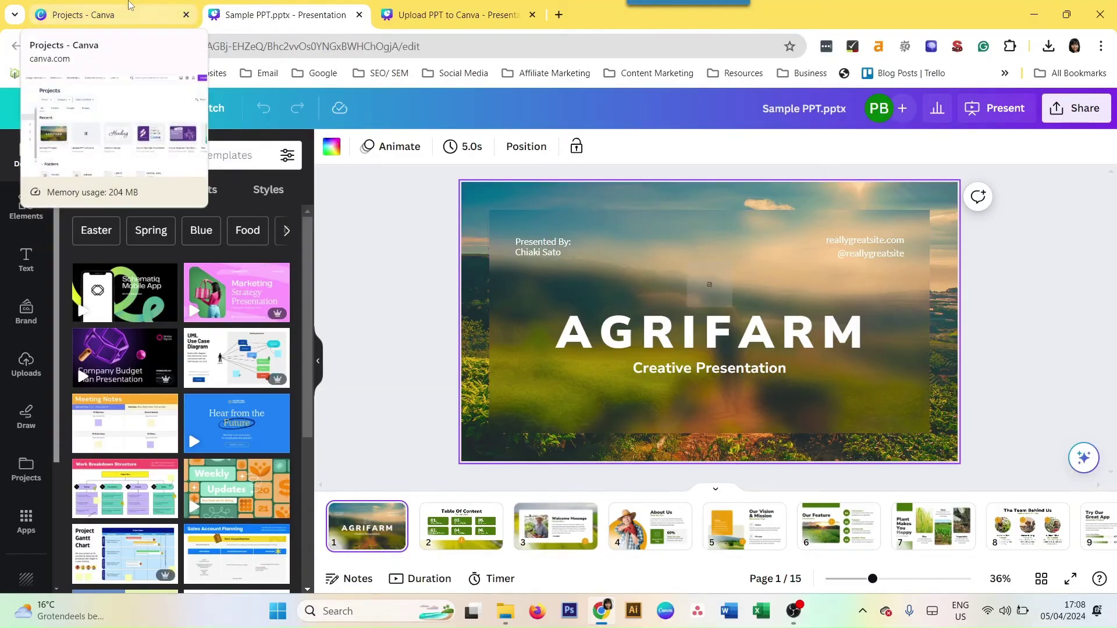
left_click(129, 6)
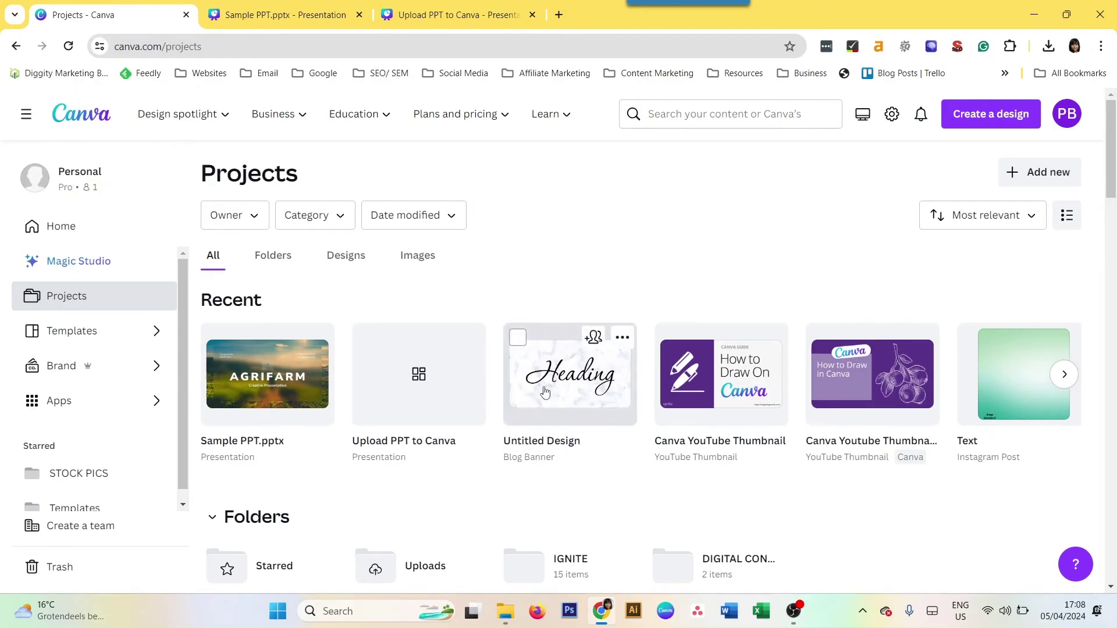
left_click(84, 237)
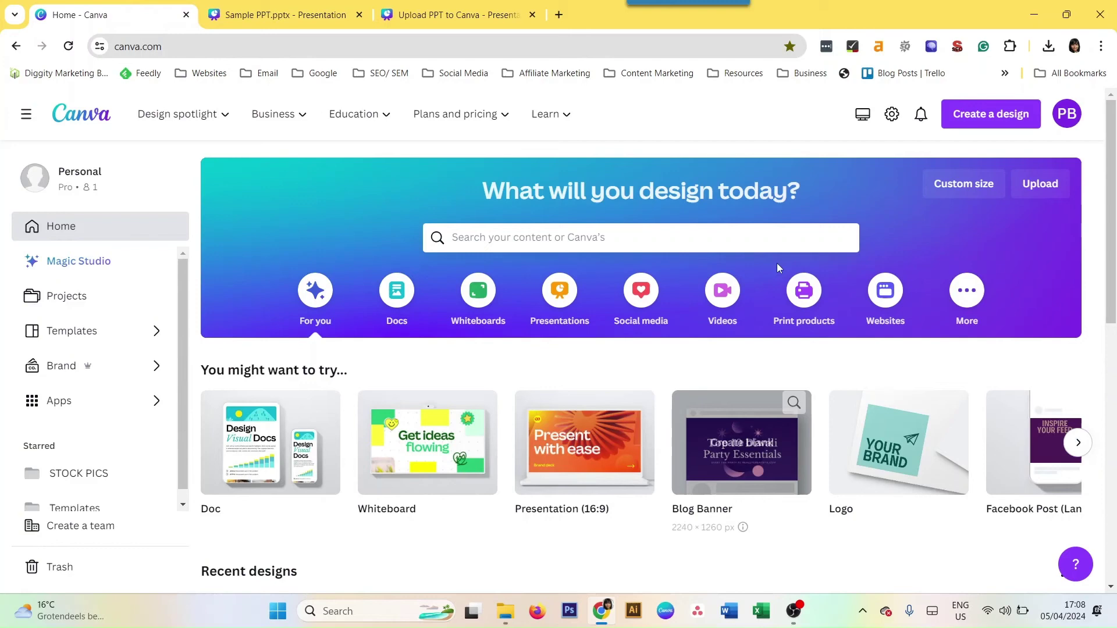
Import Sample PPT.pptx from the Desktop using Create a design > Import file
left_click(991, 115)
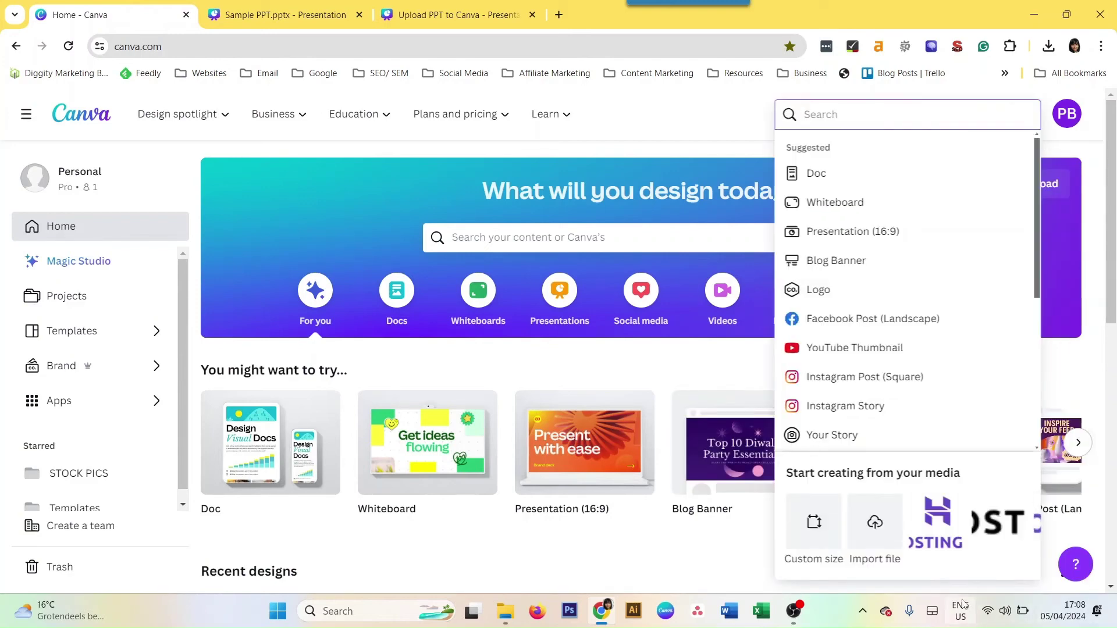
left_click(868, 533)
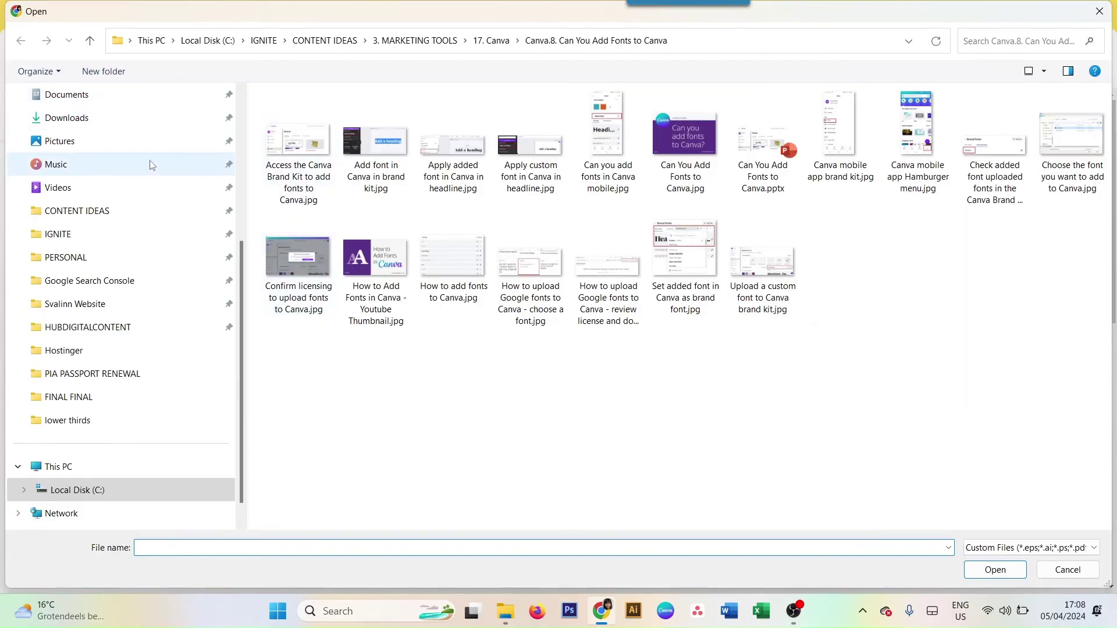
scroll(119, 192, "up", 5)
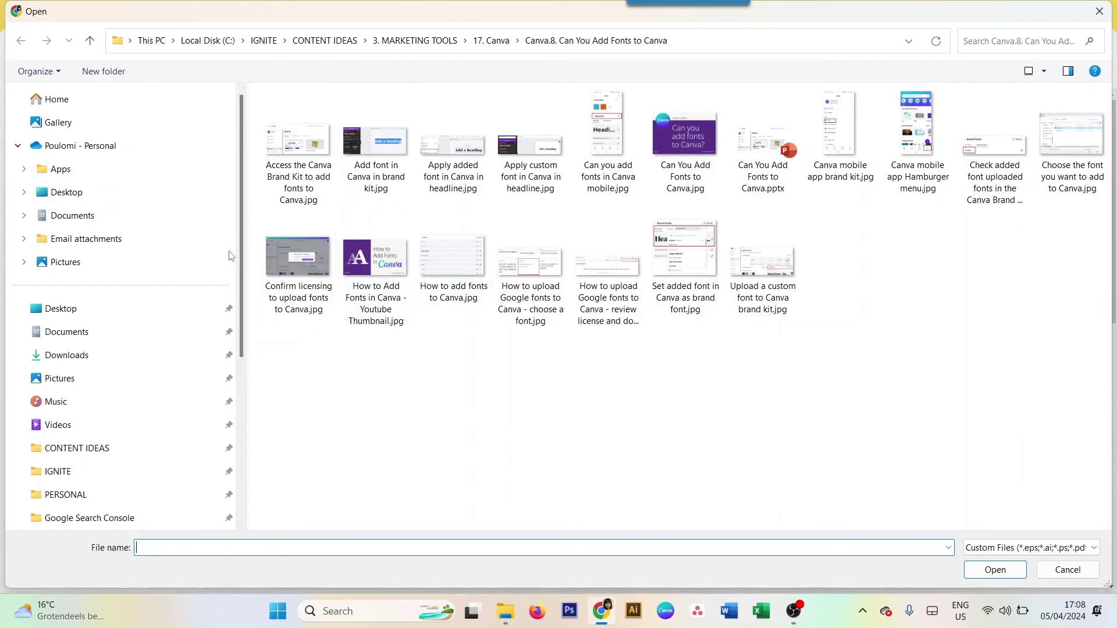
left_click(175, 216)
left_click(181, 199)
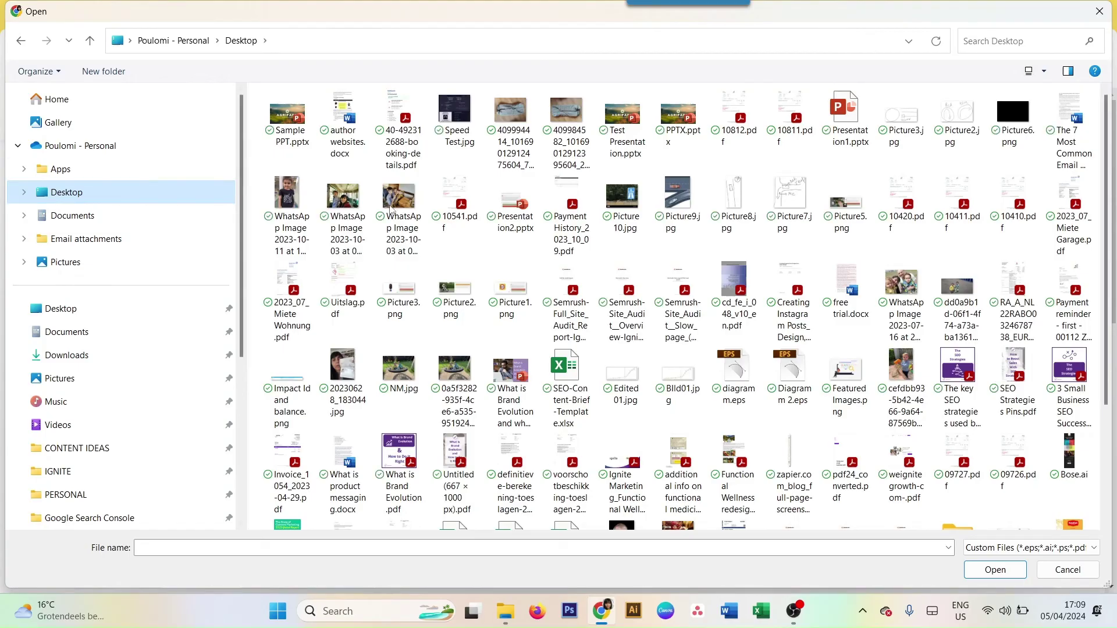
left_click(294, 132)
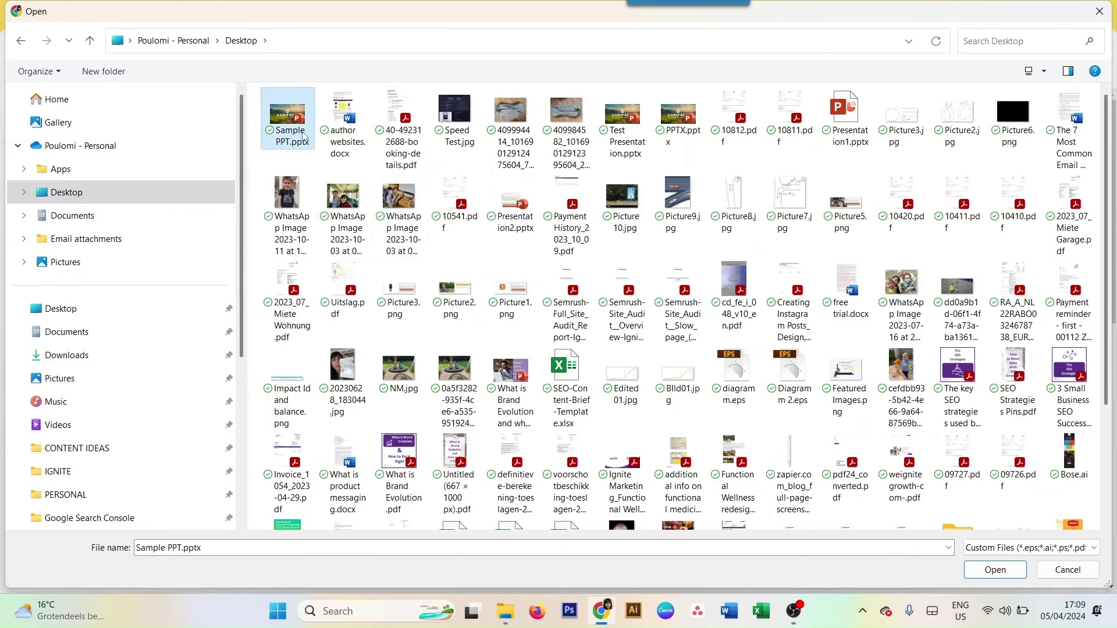
left_click(999, 576)
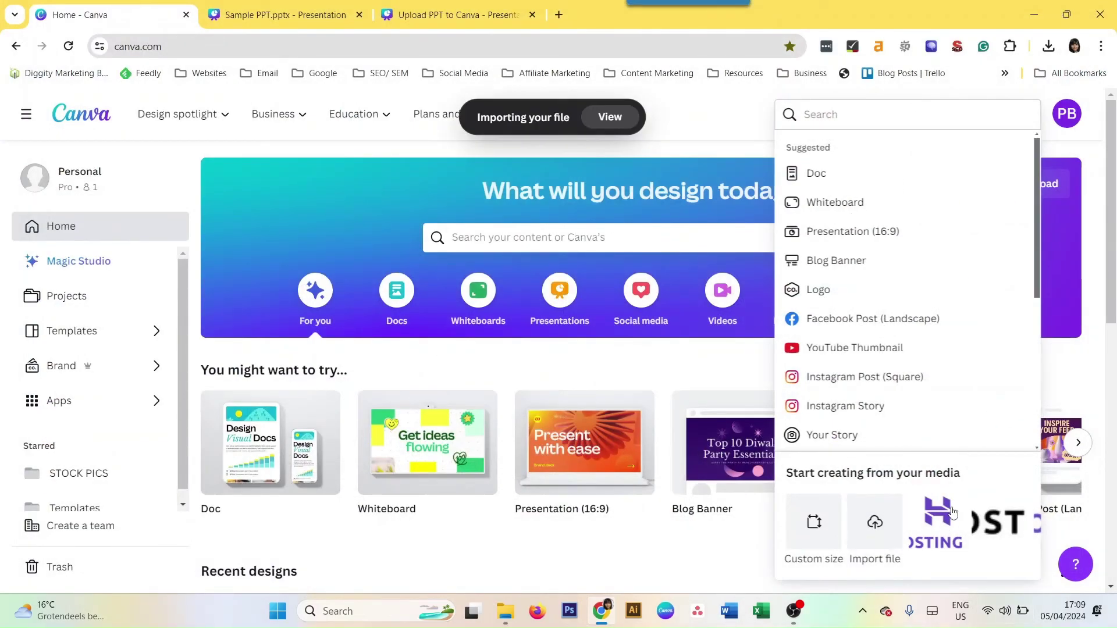
Check both Sample PPT.pptx designs in the Projects panel, then return to the Home tab
mouse_move(564, 142)
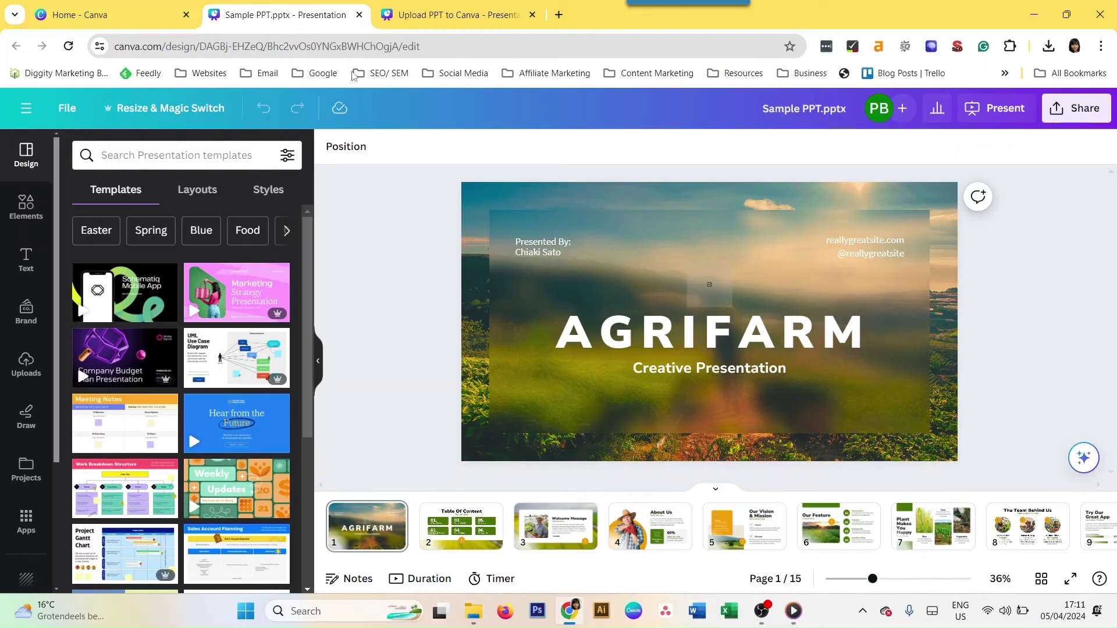
left_click(442, 12)
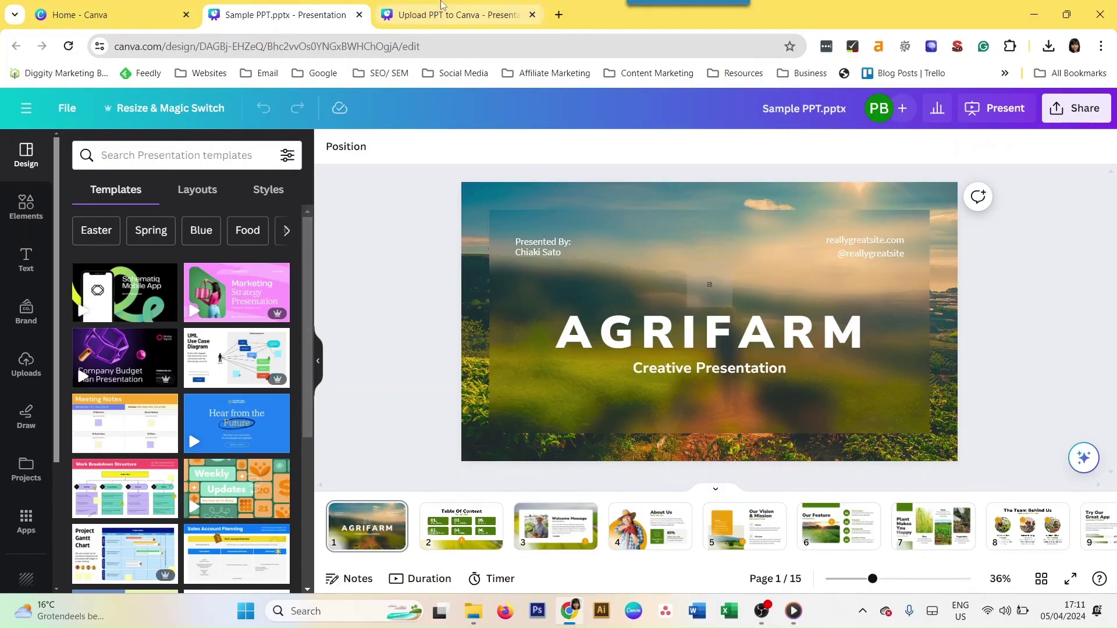
left_click(285, 14)
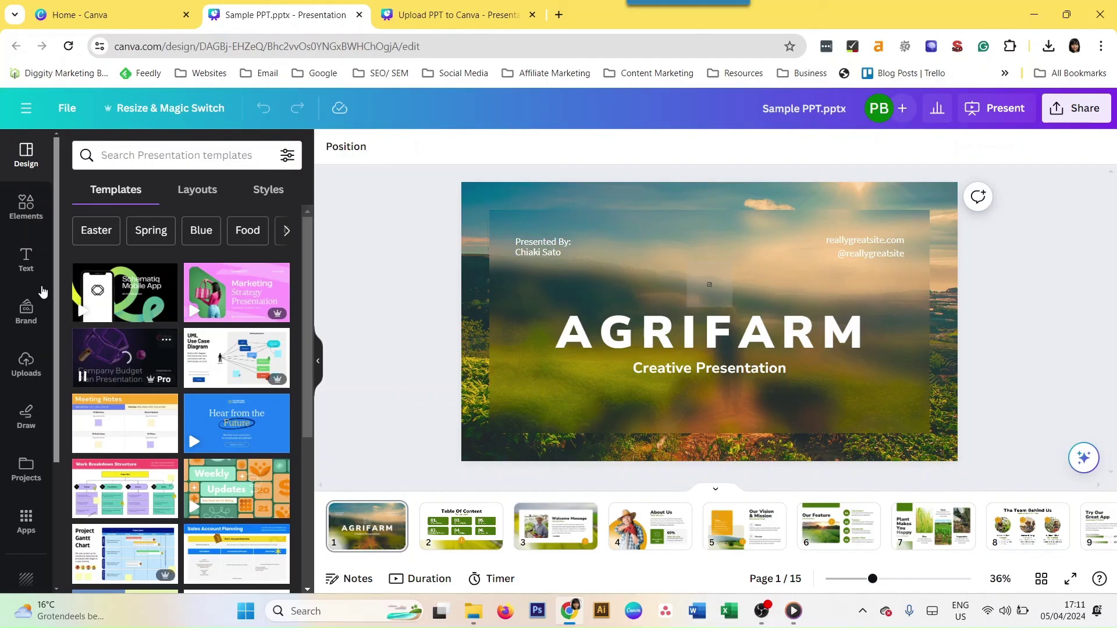
left_click(26, 468)
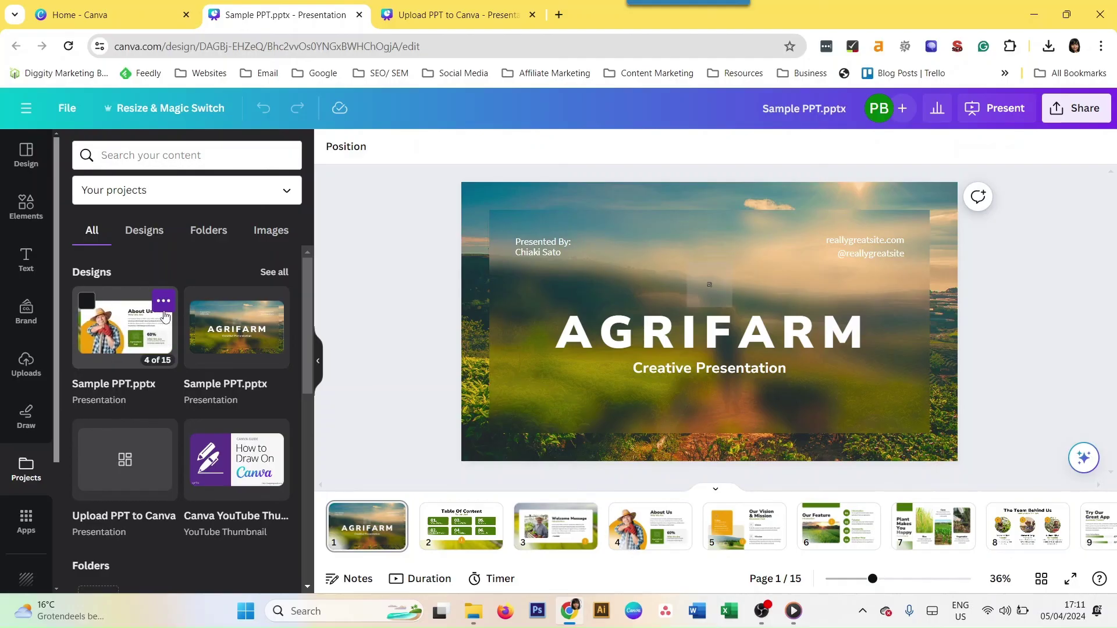
left_click(179, 13)
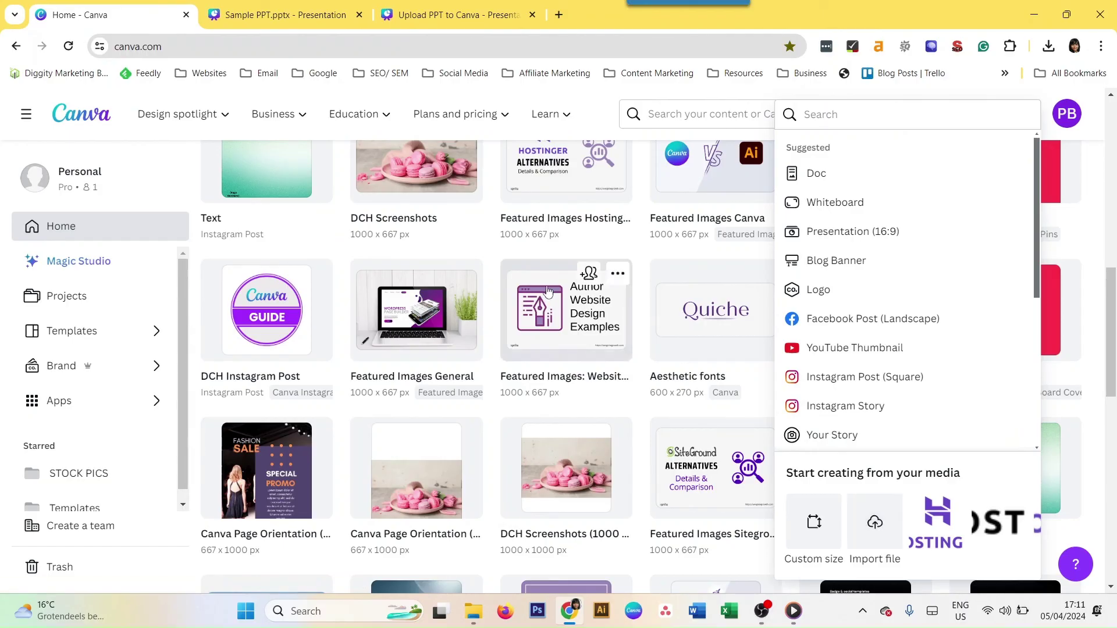
left_click(474, 255)
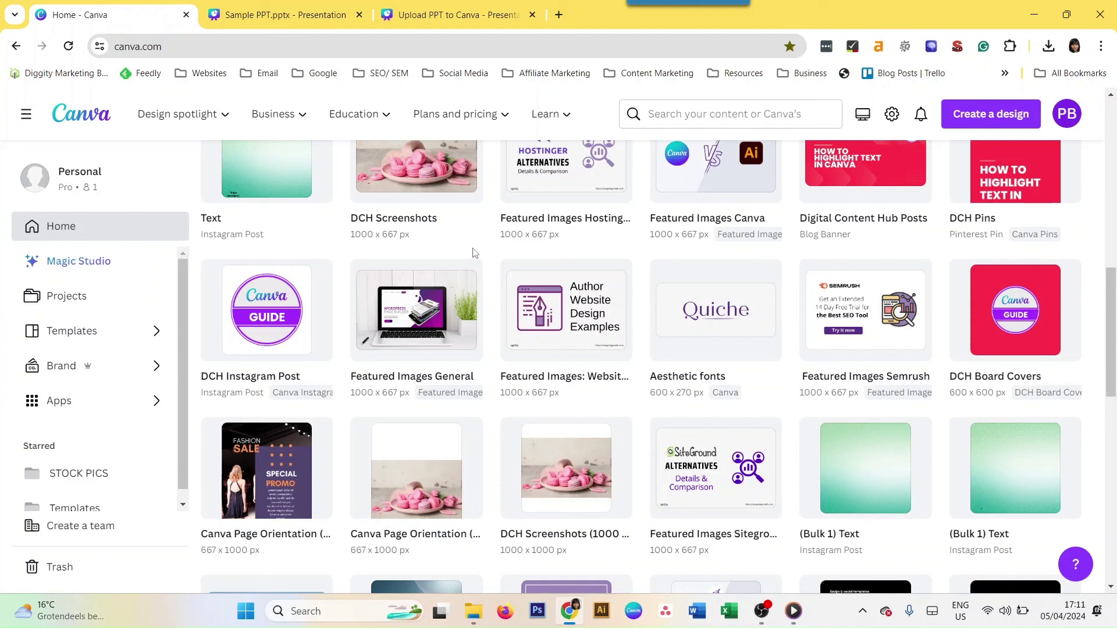